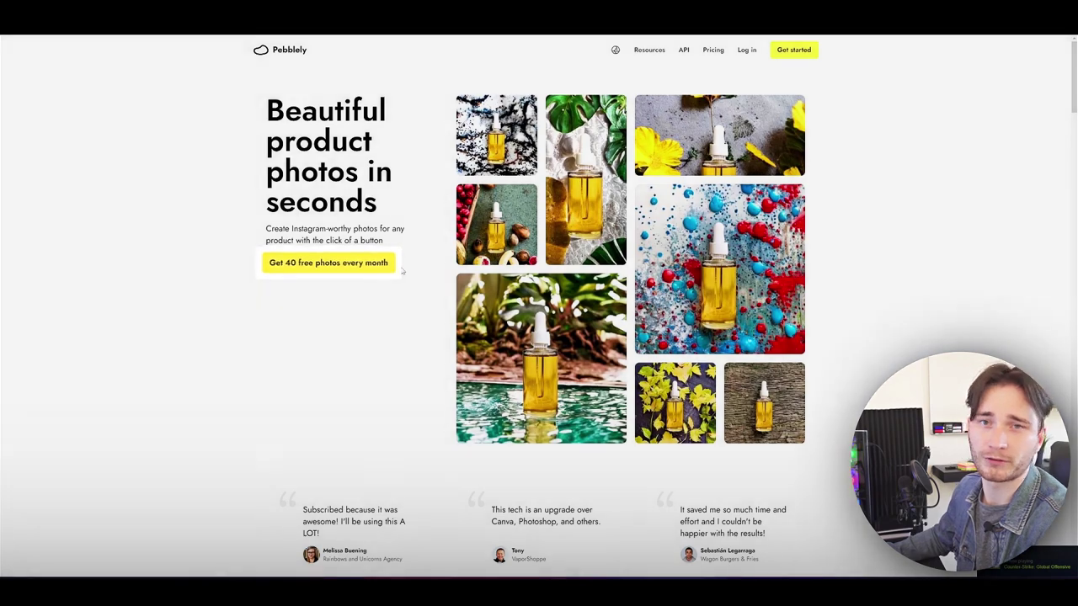
# Step: Check Pebblely's subscription plans on the Pricing page
pyautogui.click(713, 51)
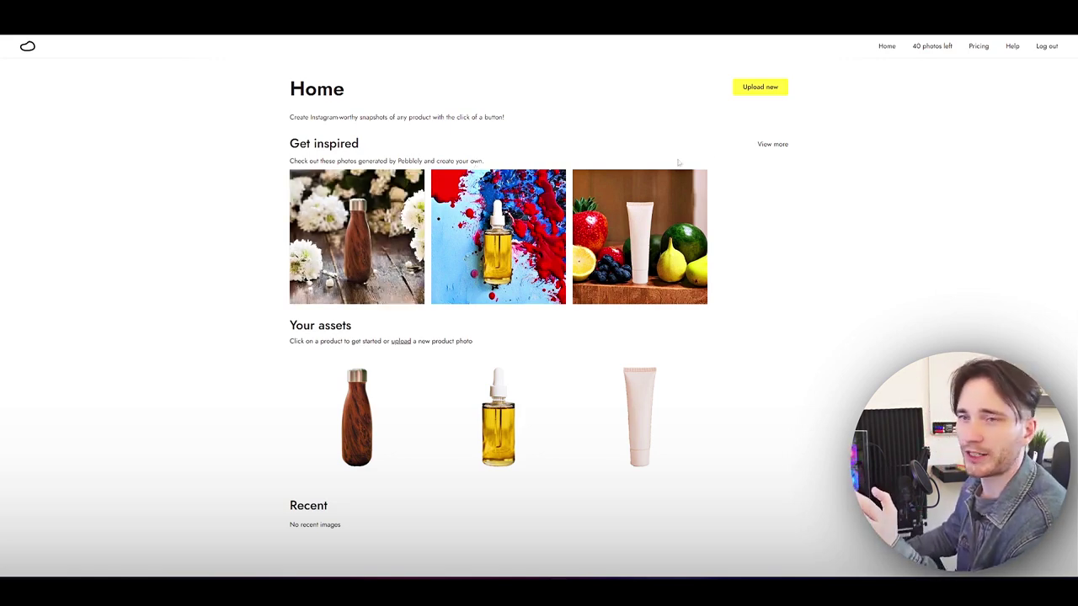
# Step: Upload Product Image.png as a new Pebblely asset and save the background-removed jar
pyautogui.click(760, 86)
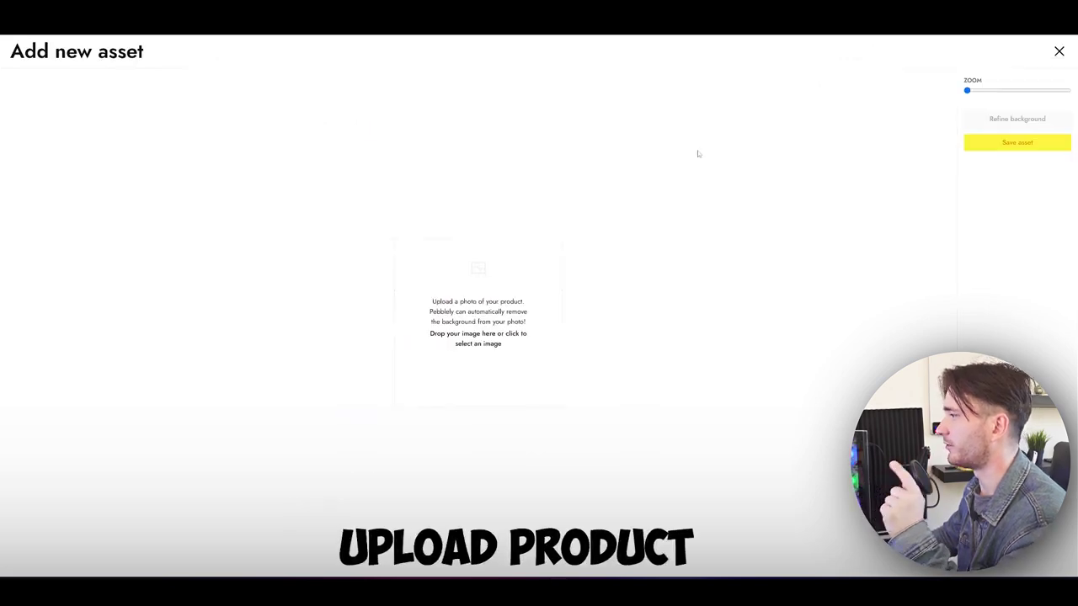
pyautogui.click(483, 313)
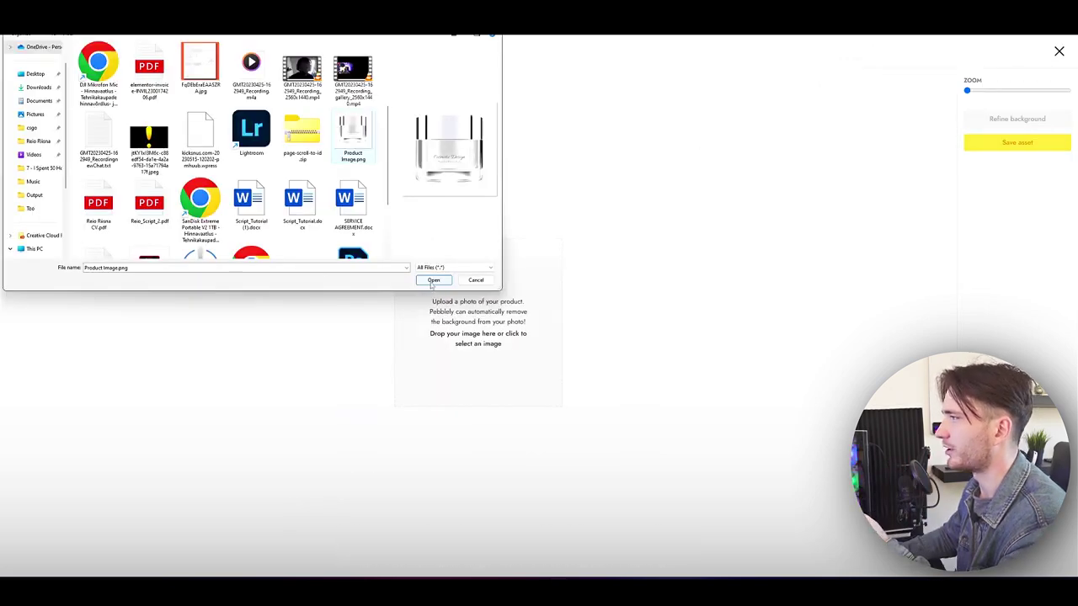
pyautogui.click(433, 281)
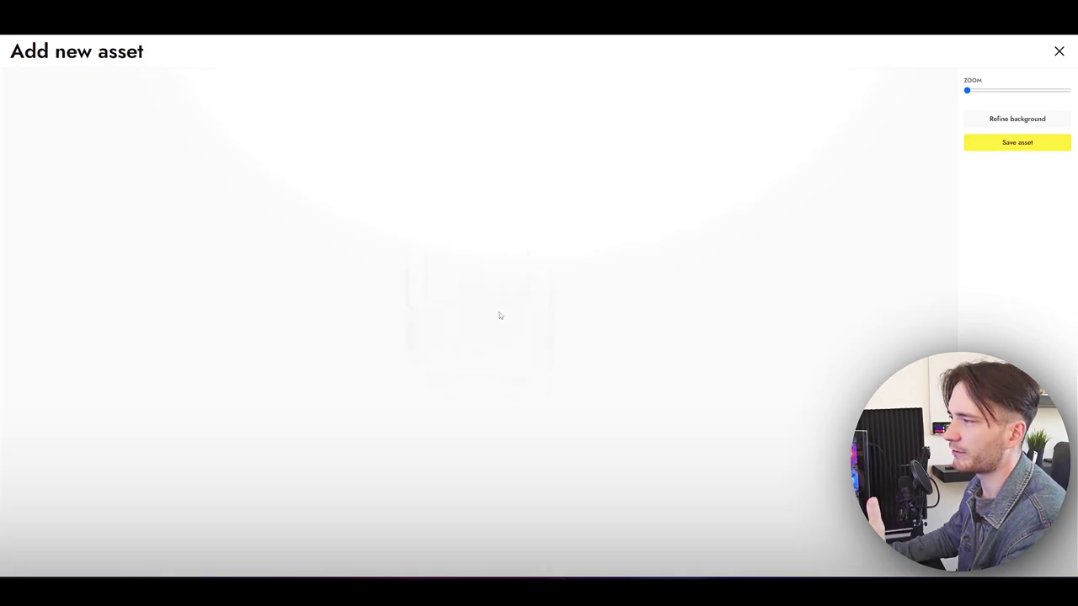
pyautogui.click(1018, 143)
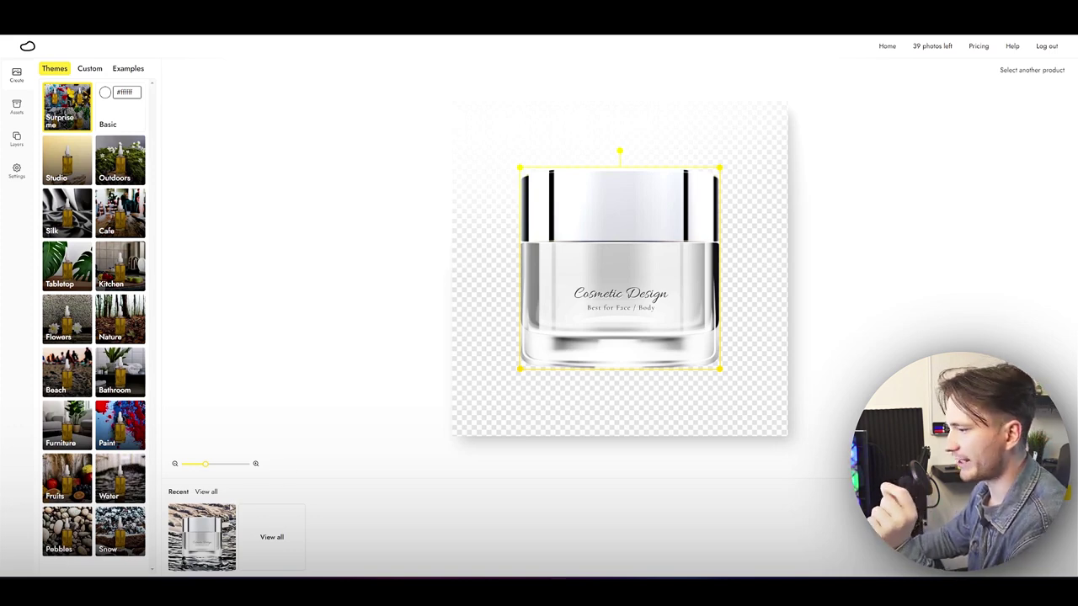
# Step: Preview one of the generated cosmetic jar images from Recent up close
pyautogui.click(202, 538)
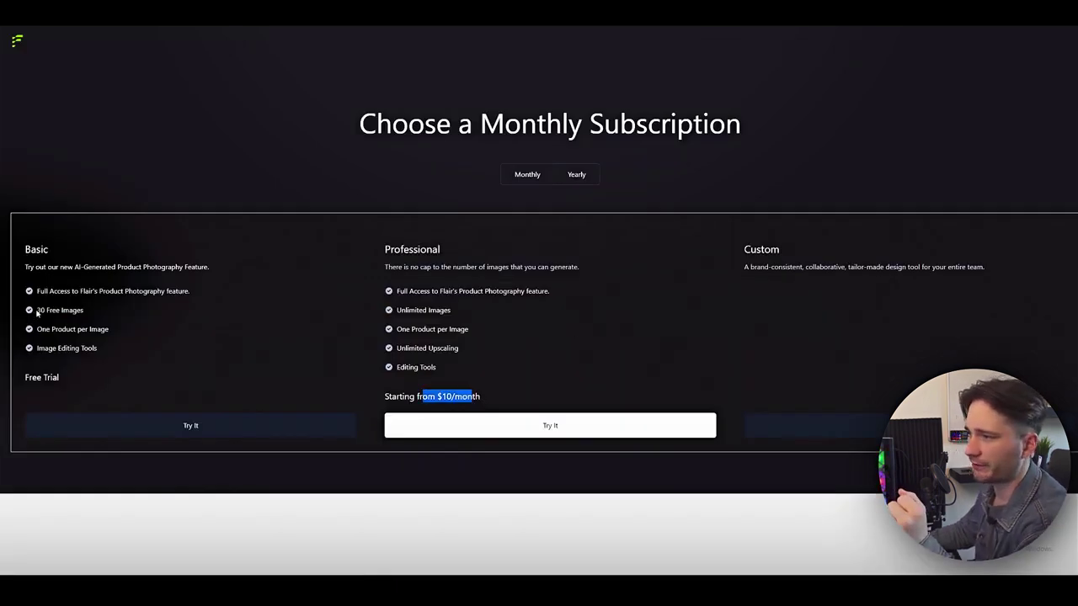
# Step: Start Flair's free Basic trial with 30 free images and upload Product Image.png
pyautogui.moveTo(37, 312); pyautogui.dragTo(85, 312)
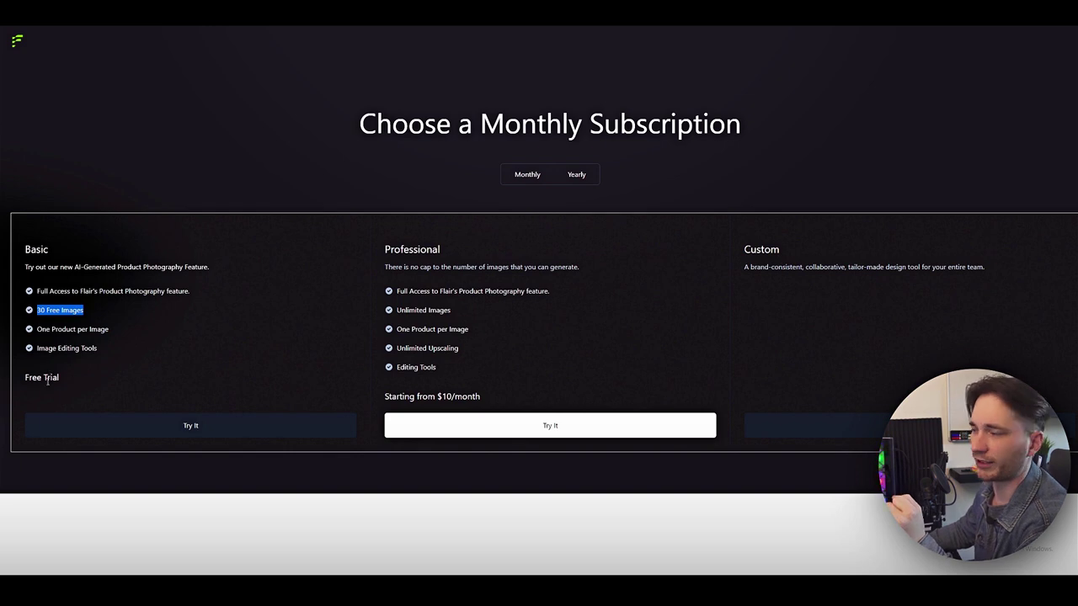
pyautogui.click(193, 428)
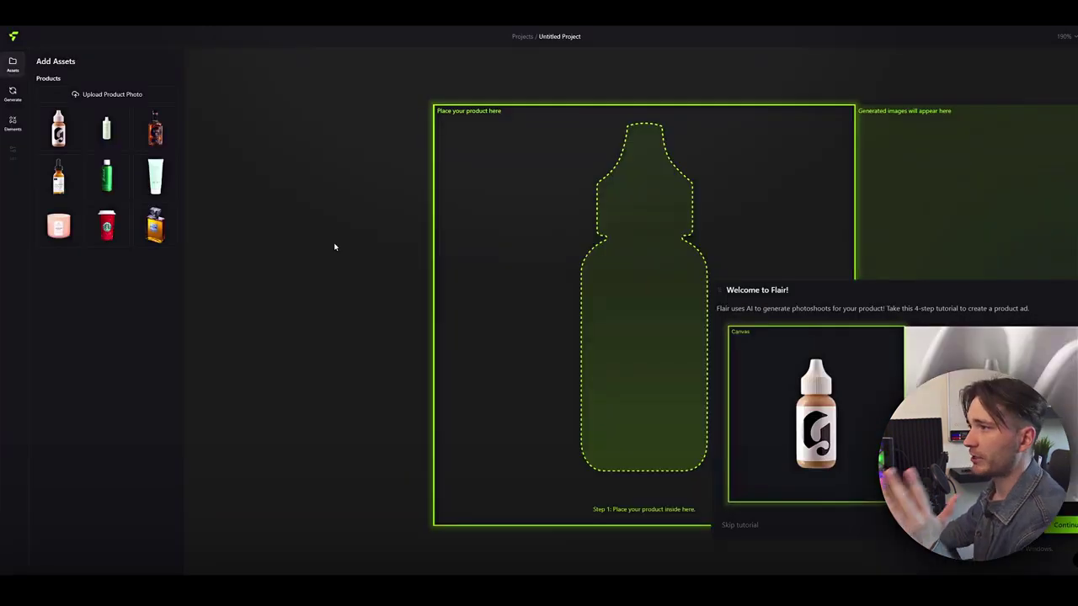
pyautogui.click(110, 99)
pyautogui.scroll(-3, 253, 151)
pyautogui.click(360, 143)
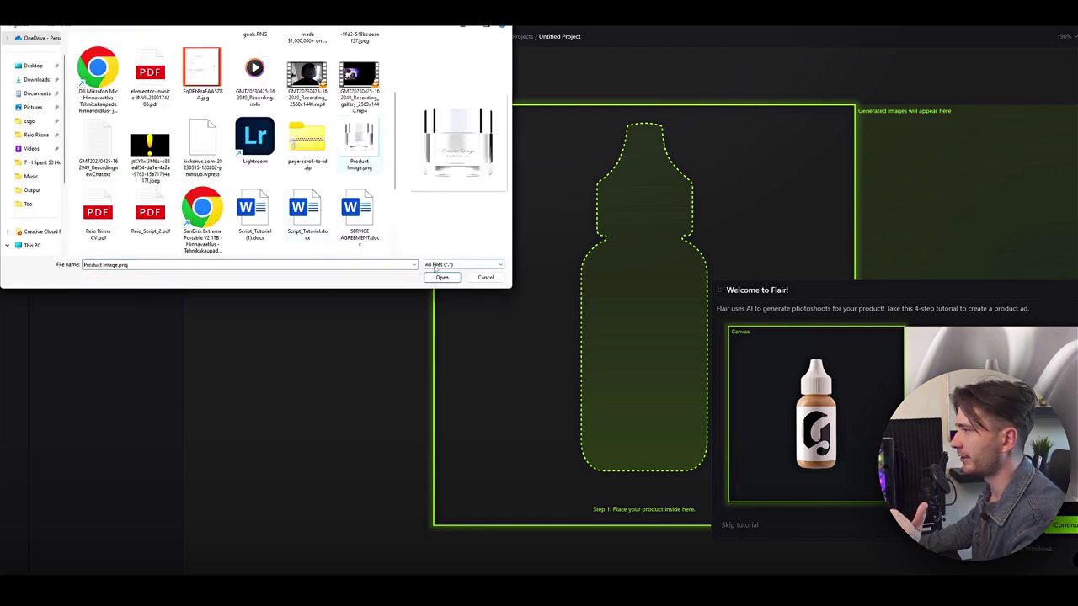
pyautogui.click(442, 277)
# Step: Remove the jar photo's background and describe the product as 'cosmetics'
pyautogui.click(480, 382)
pyautogui.click(669, 416)
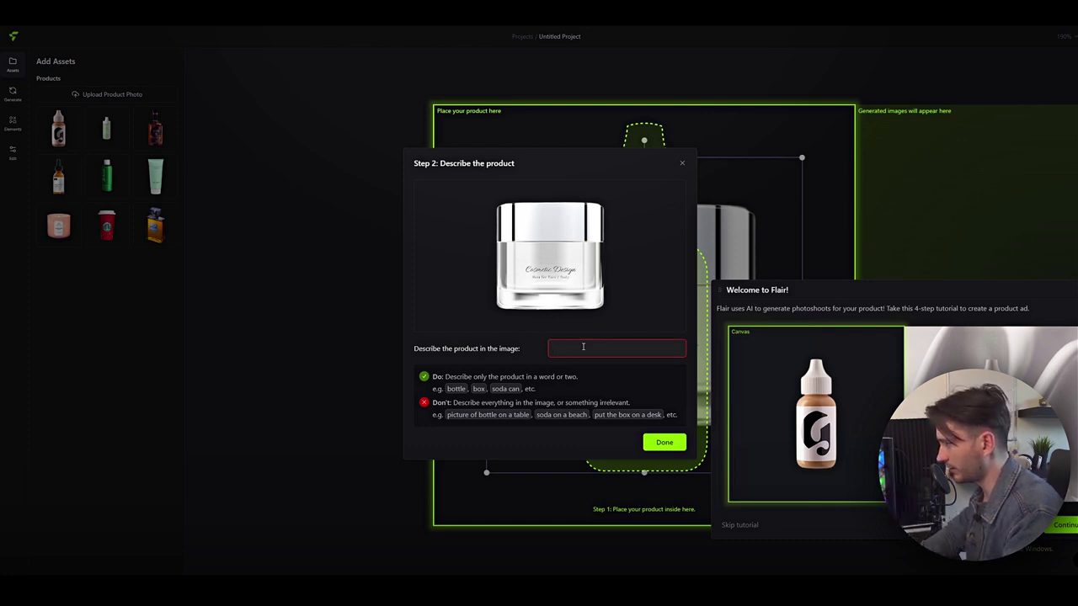
pyautogui.write('cosmetics')
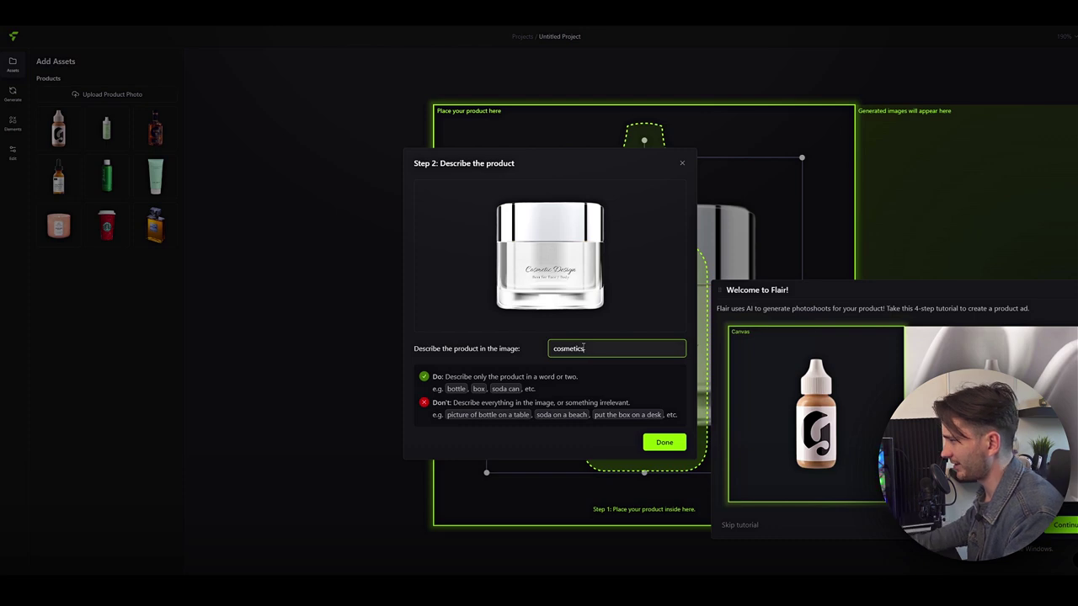
pyautogui.click(654, 450)
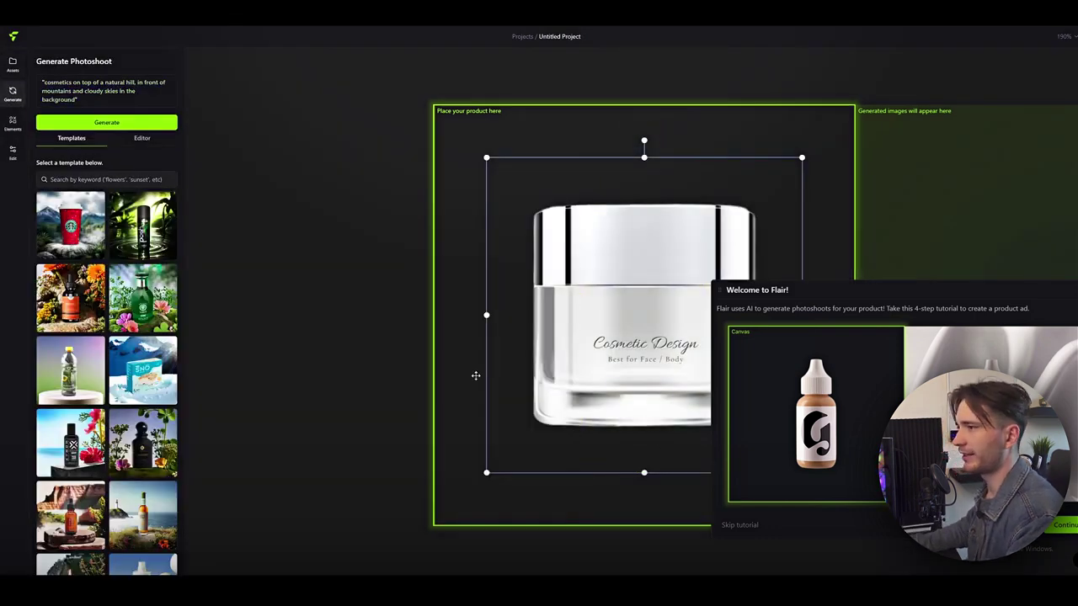
# Step: Skip the tutorial overlay and generate the natural-hill, cloudy-sky photoshoot of the jar
pyautogui.click(740, 526)
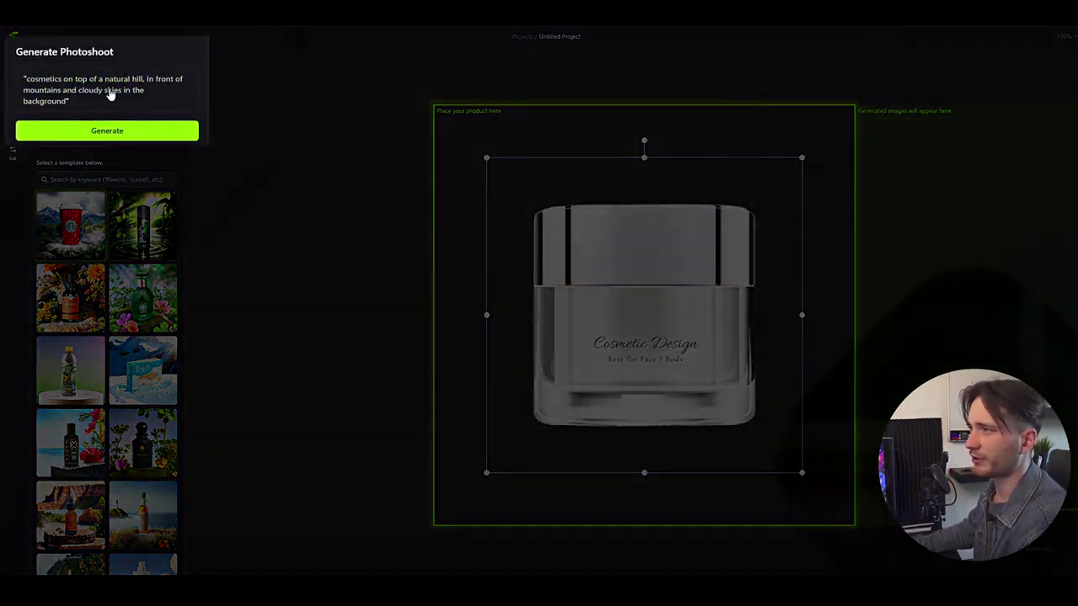
pyautogui.click(52, 108)
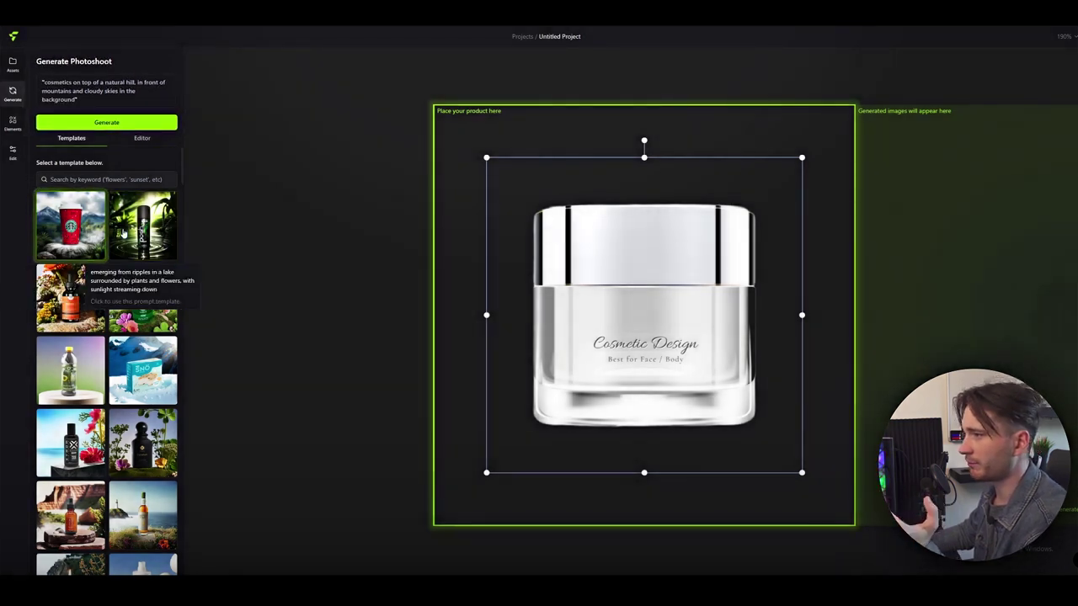
pyautogui.scroll(-5, 141, 320)
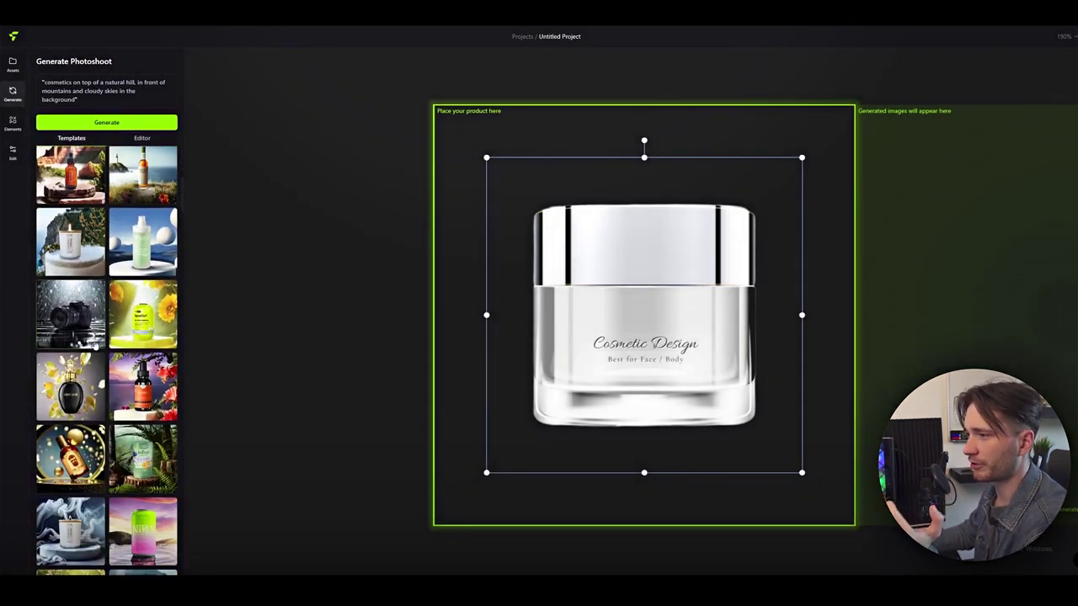
pyautogui.scroll(6, 139, 336)
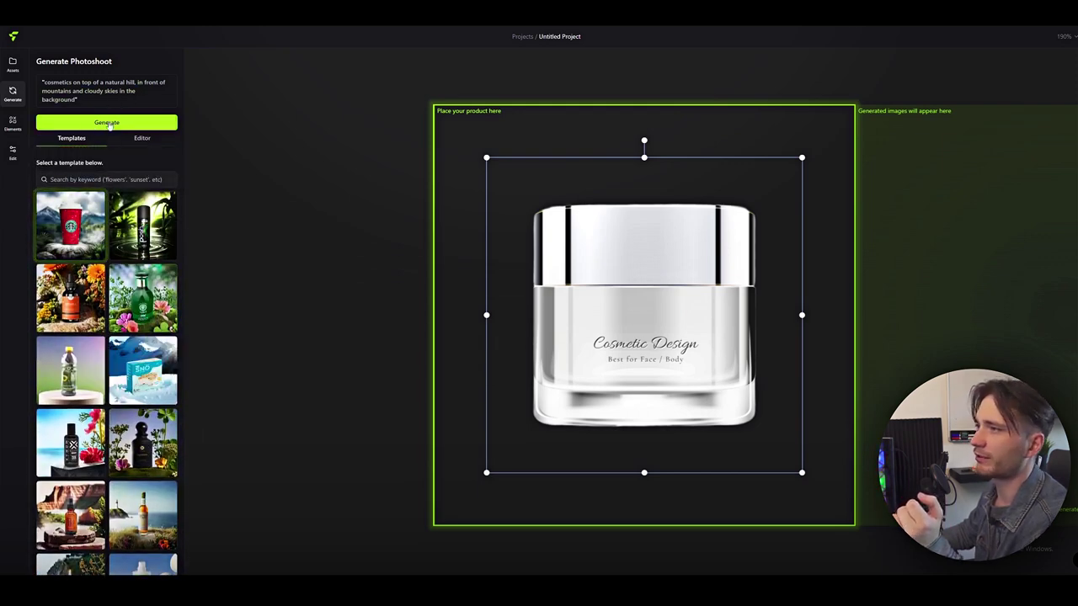
pyautogui.click(108, 124)
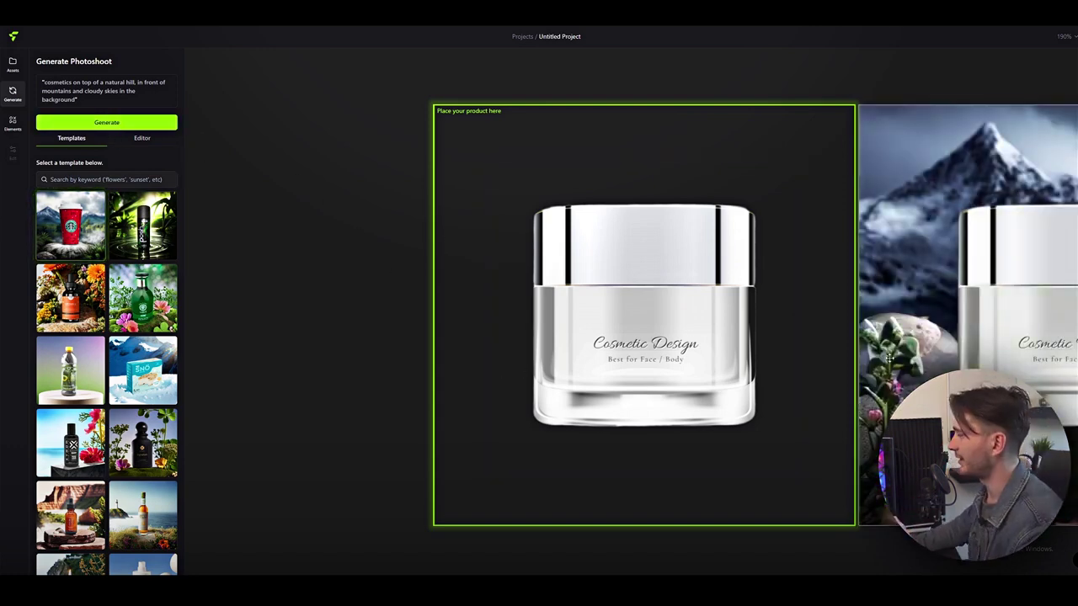
# Step: Show the asset list to view the snowy-mountain jar scene beside the original
pyautogui.click(13, 63)
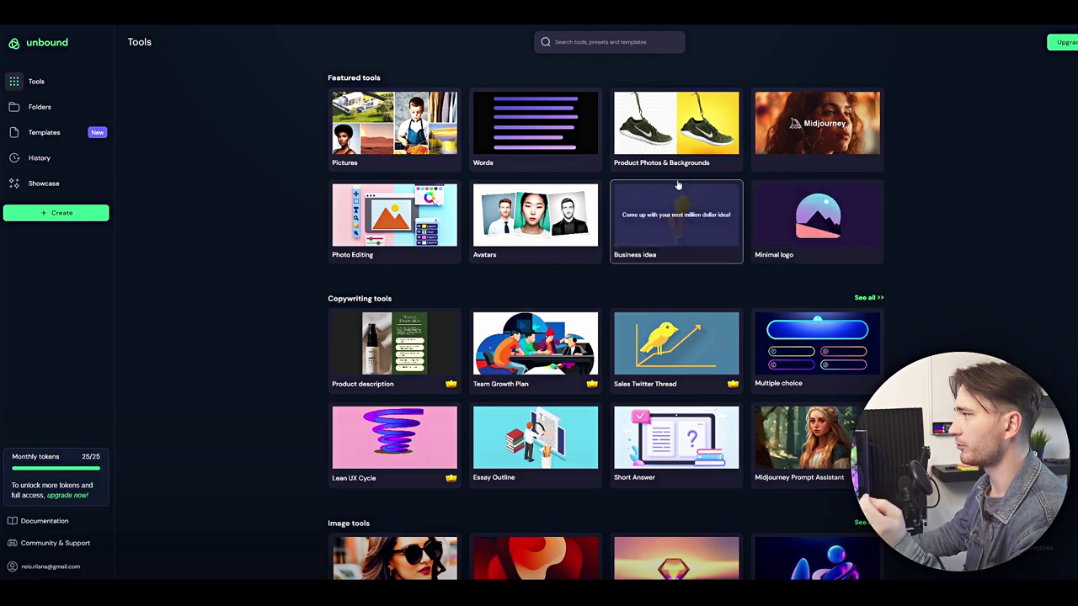
# Step: Open Product Photos & Backgrounds and load the amber pump bottle sample into the editor
pyautogui.click(634, 178)
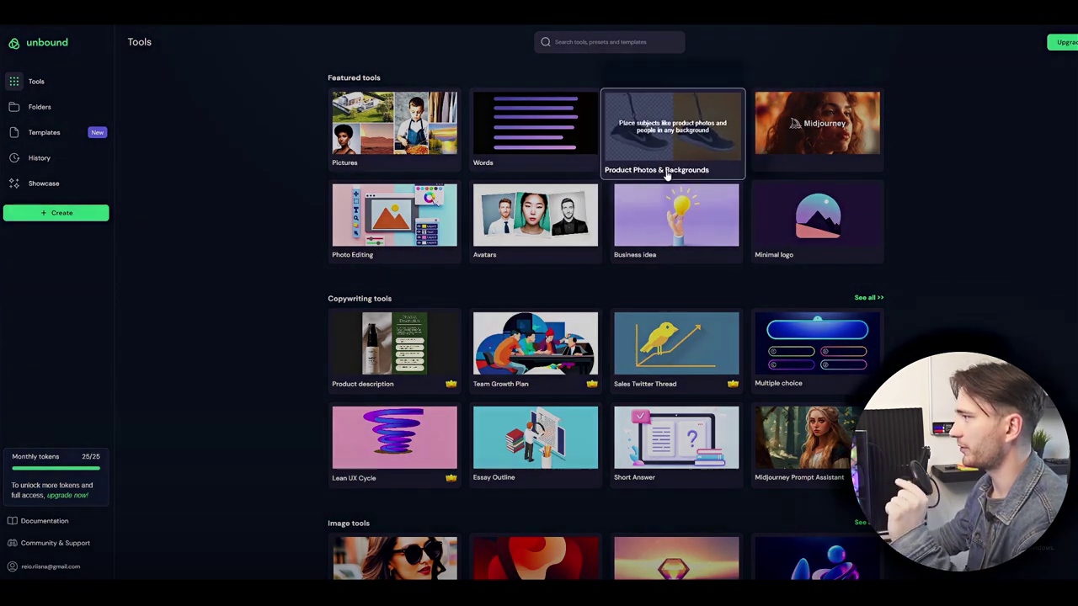
pyautogui.click(666, 167)
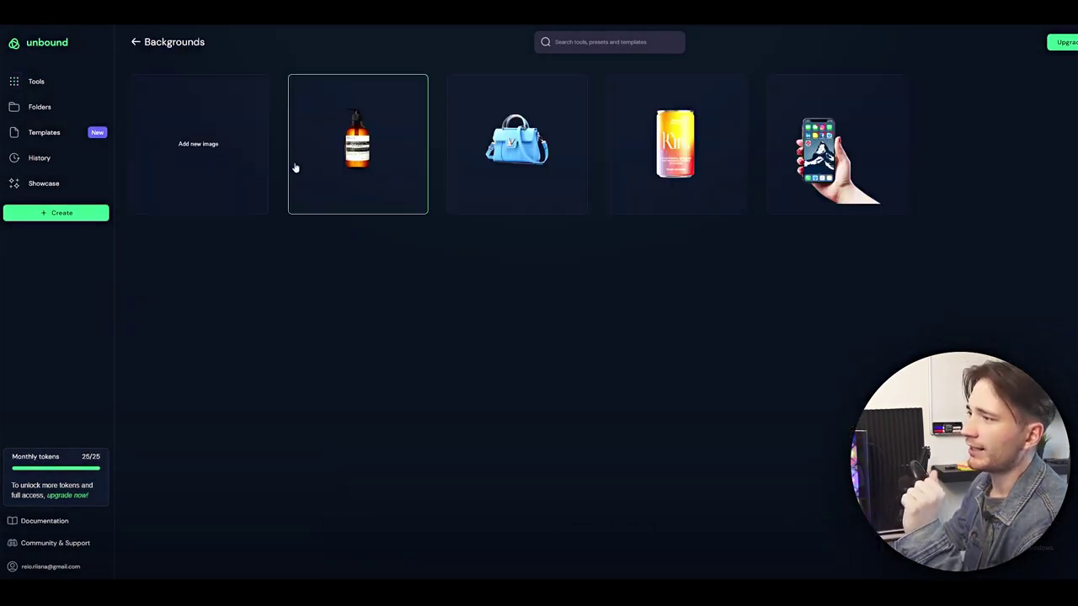
pyautogui.click(183, 143)
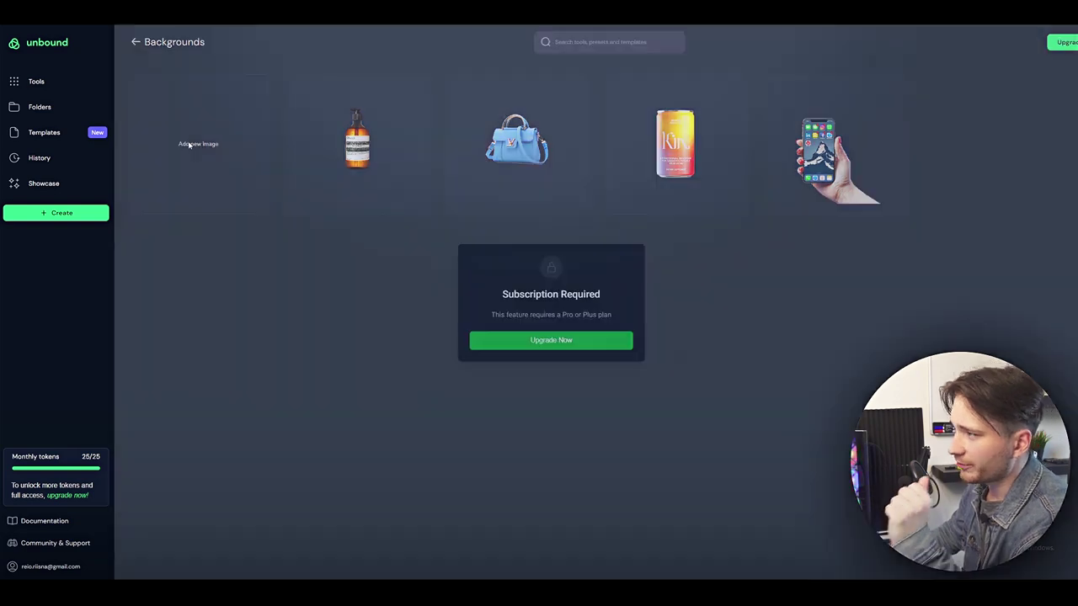
pyautogui.click(428, 296)
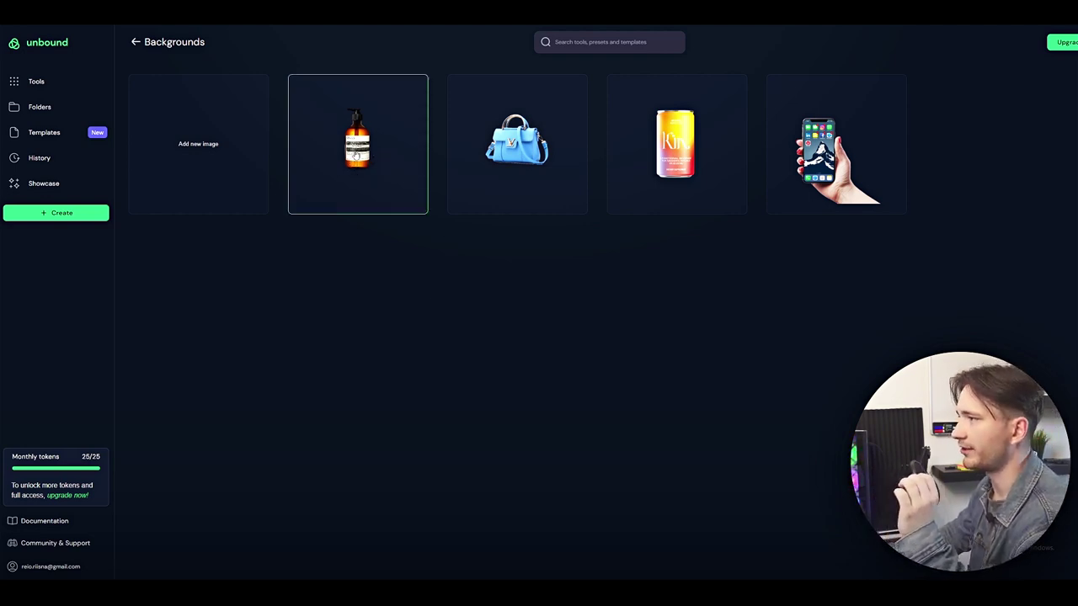
pyautogui.click(355, 157)
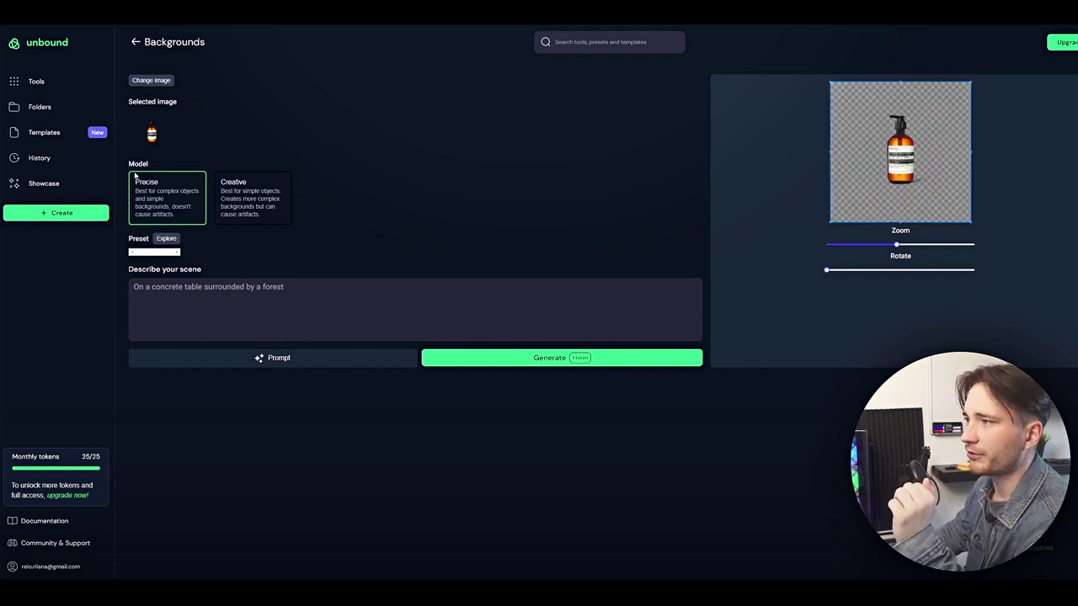
# Step: Cycle prompt suggestions to 'set on a concrete platform, surrounded by a majestic forest' and generate
pyautogui.click(164, 239)
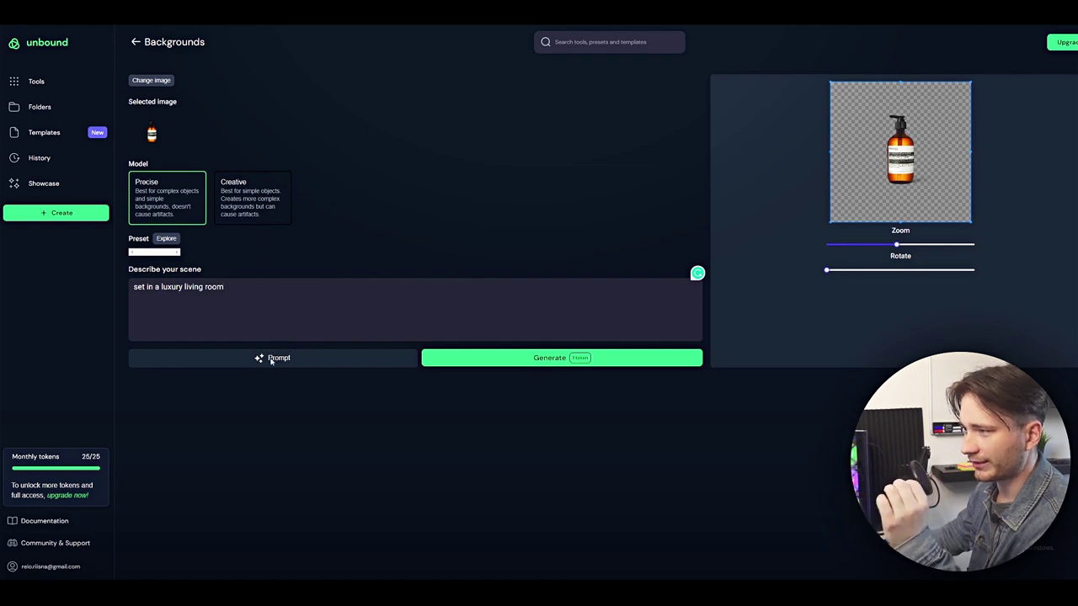
pyautogui.click(271, 360)
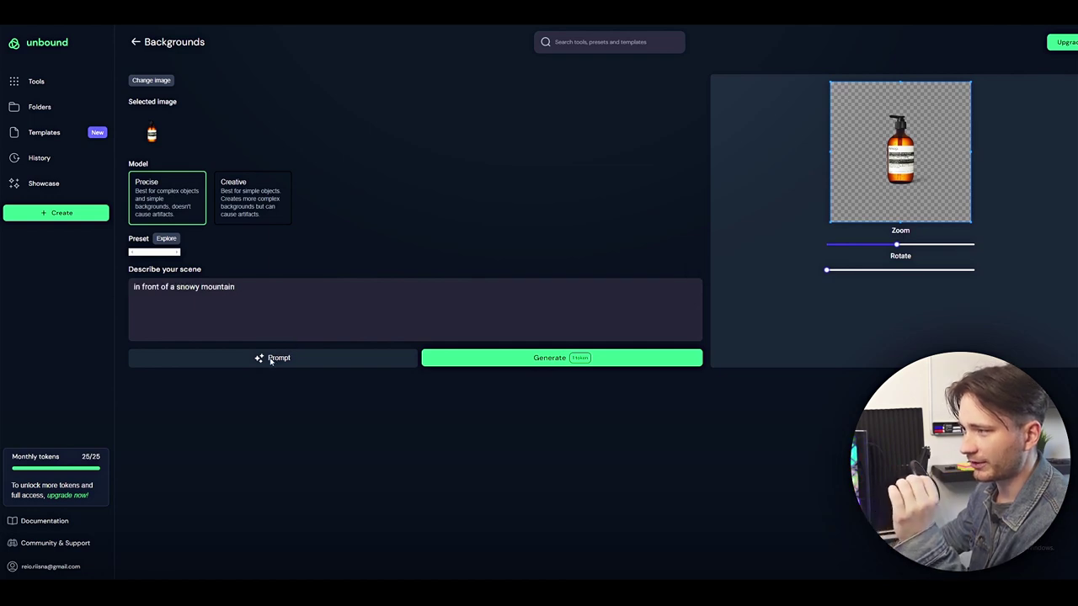
pyautogui.click(271, 360)
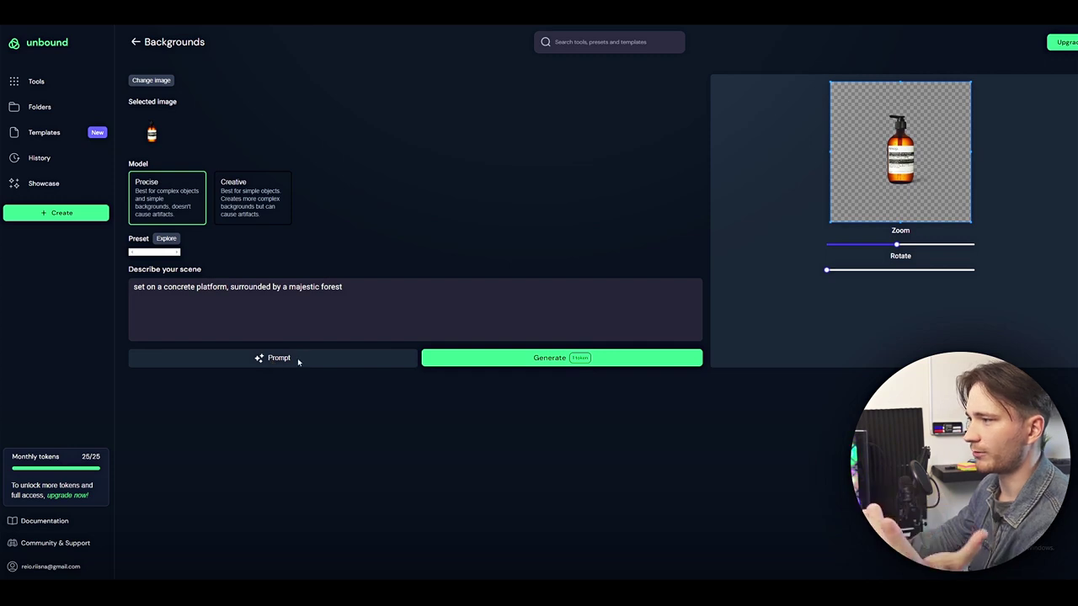
pyautogui.click(291, 359)
pyautogui.click(292, 358)
pyautogui.click(291, 359)
pyautogui.click(289, 359)
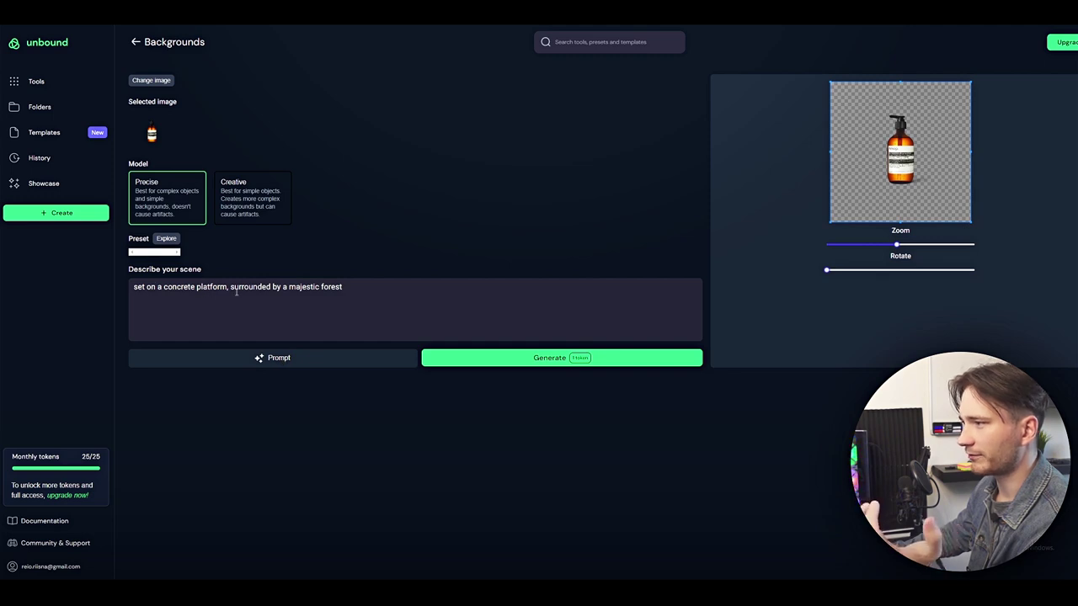
pyautogui.click(577, 364)
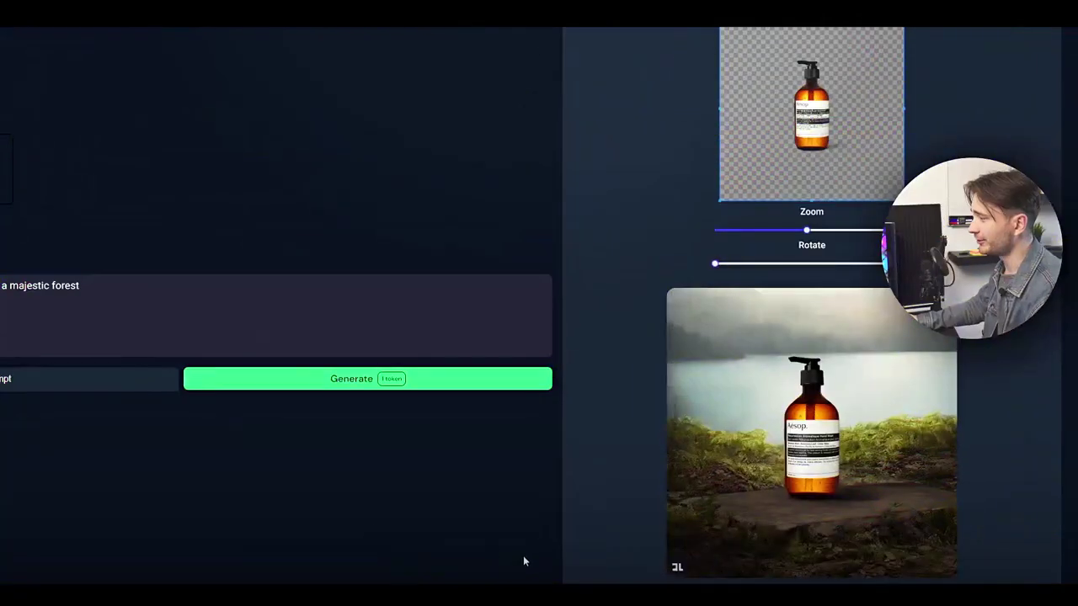
# Step: Open the Actions menu for the bottle's finished forest-scene image
pyautogui.moveTo(844, 473)
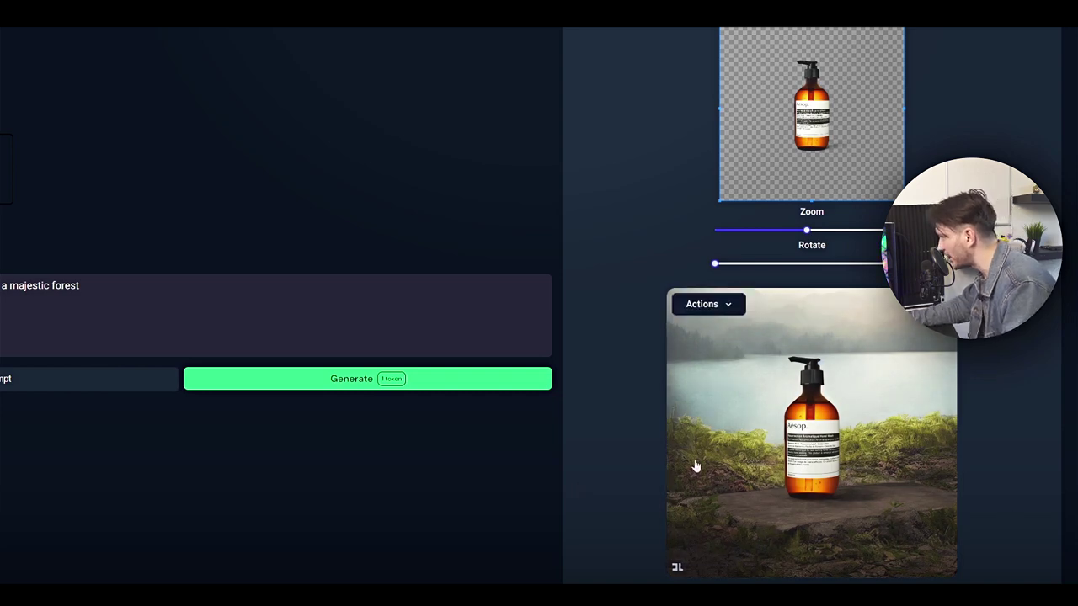
pyautogui.click(724, 306)
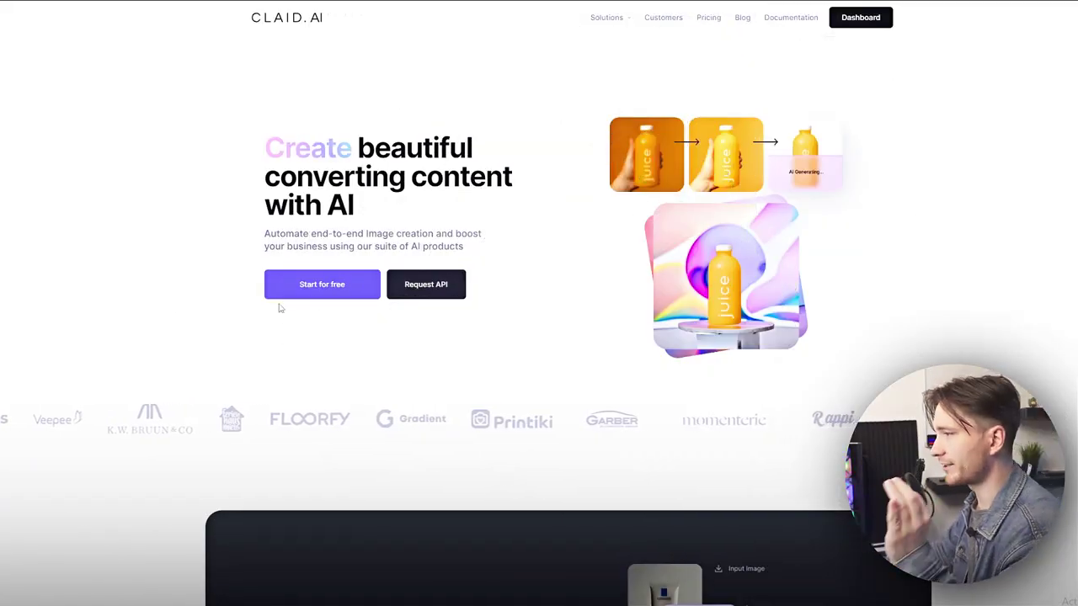
# Step: Check Claid.ai pricing, then start a new scene with Product Image.png uploaded
pyautogui.click(704, 19)
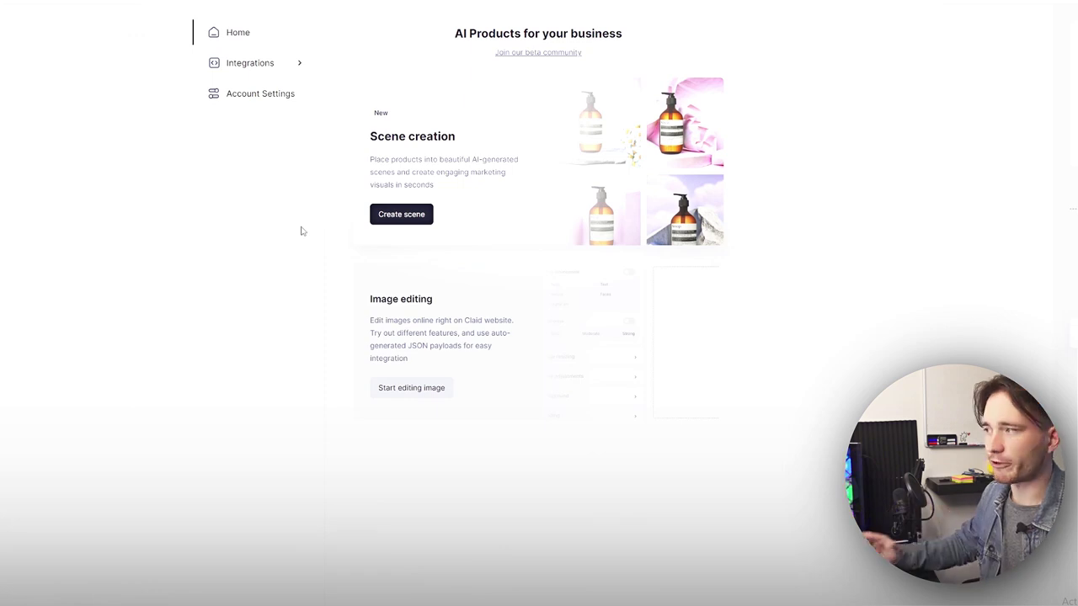
pyautogui.click(395, 216)
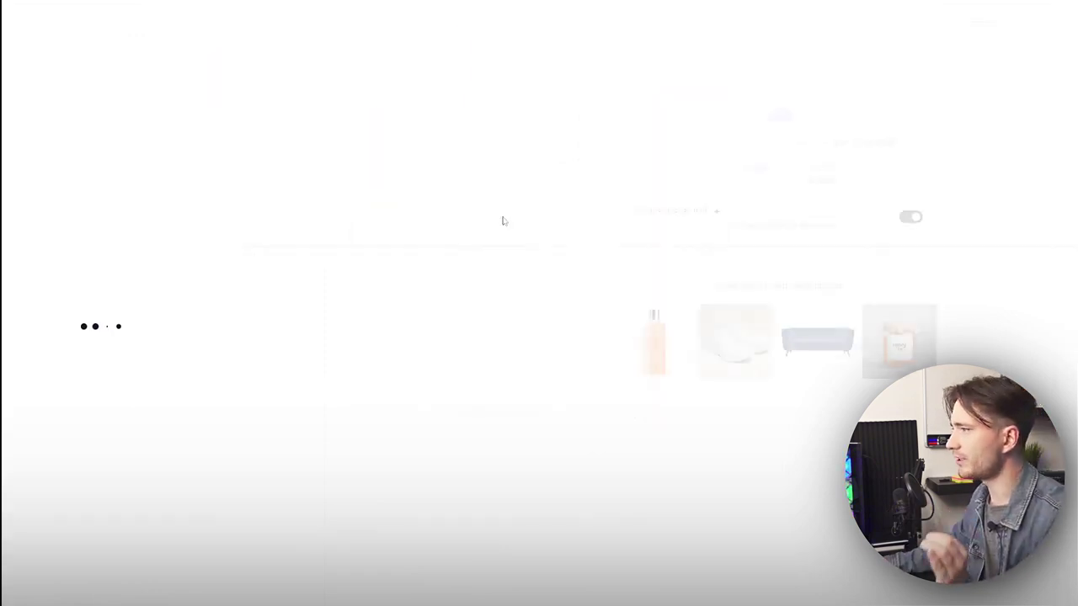
pyautogui.click(741, 168)
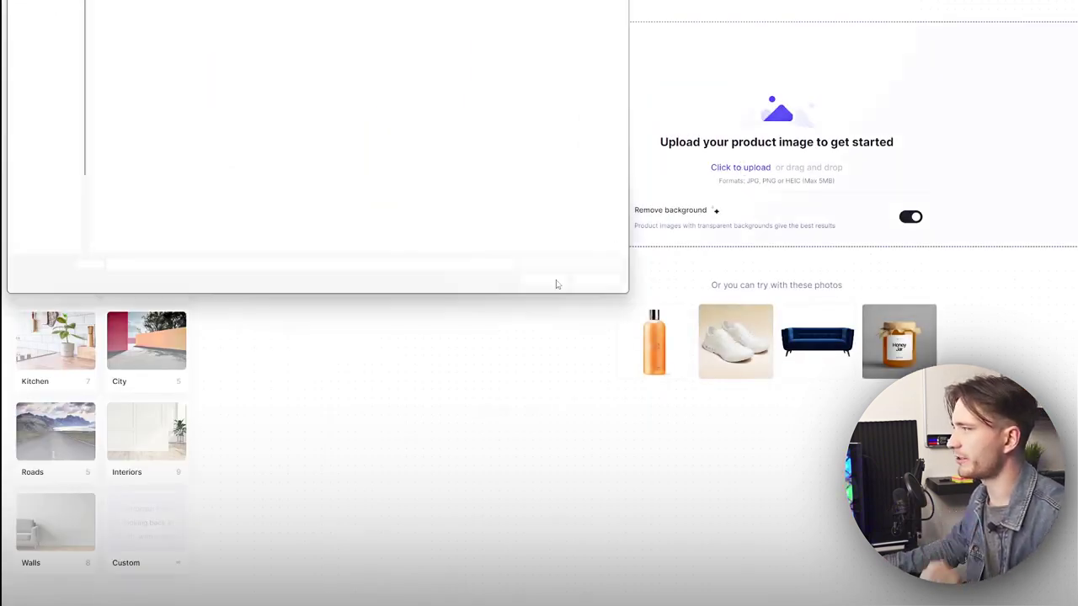
pyautogui.click(404, 92)
pyautogui.click(544, 283)
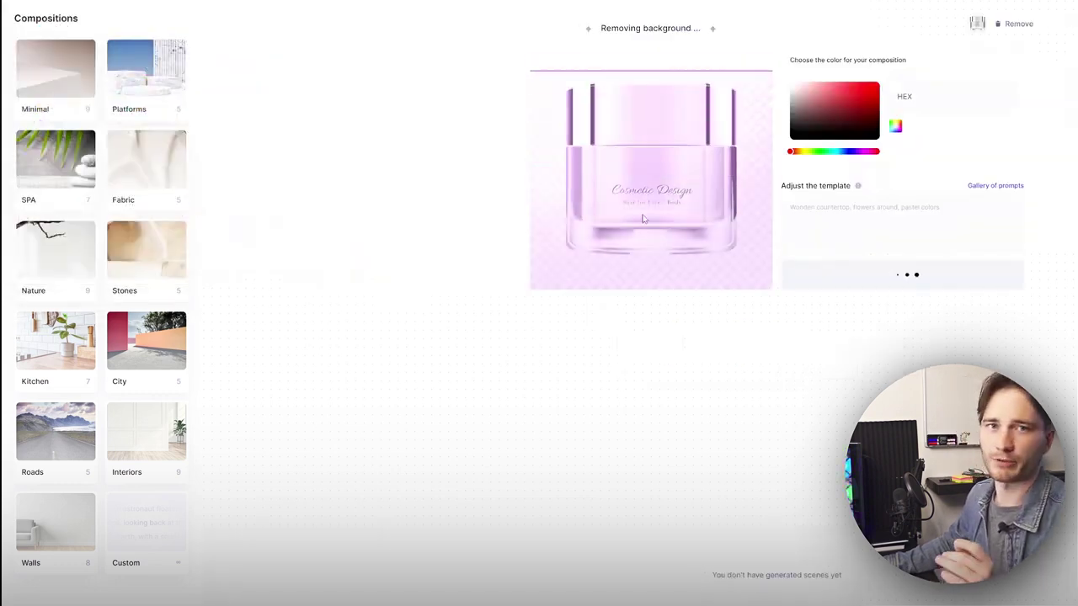
# Step: Shrink the jar and shift it slightly lower and right in the scene
pyautogui.moveTo(651, 277); pyautogui.dragTo(654, 192)
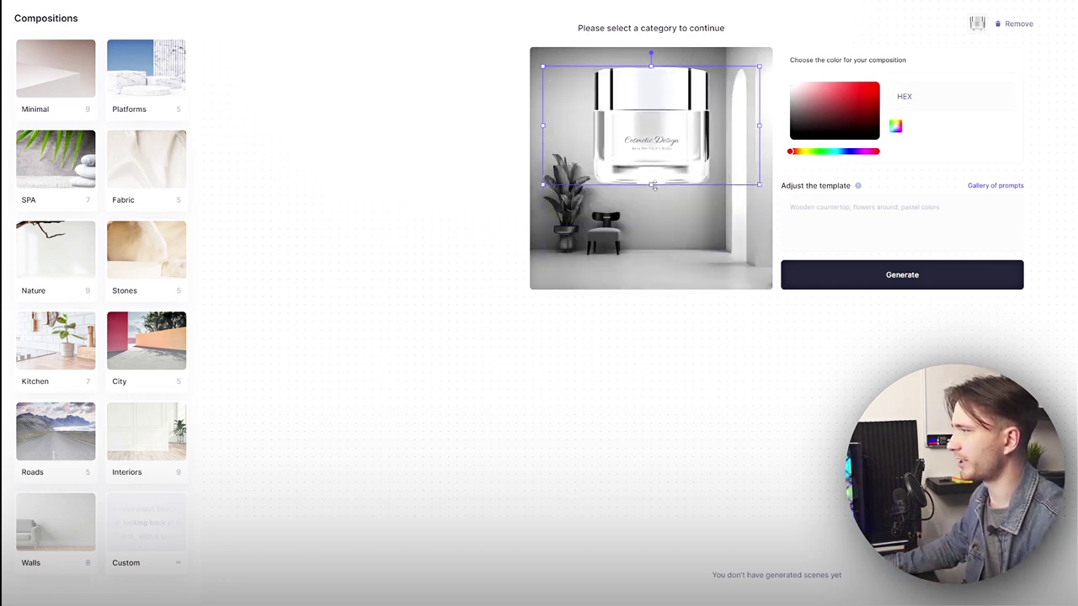
pyautogui.moveTo(652, 118); pyautogui.dragTo(661, 167)
pyautogui.moveTo(767, 114); pyautogui.dragTo(735, 119)
pyautogui.moveTo(657, 168)
pyautogui.mouseDown()
pyautogui.moveTo(677, 201)
pyautogui.moveTo(638, 191)
pyautogui.moveTo(671, 174)
pyautogui.mouseUp()
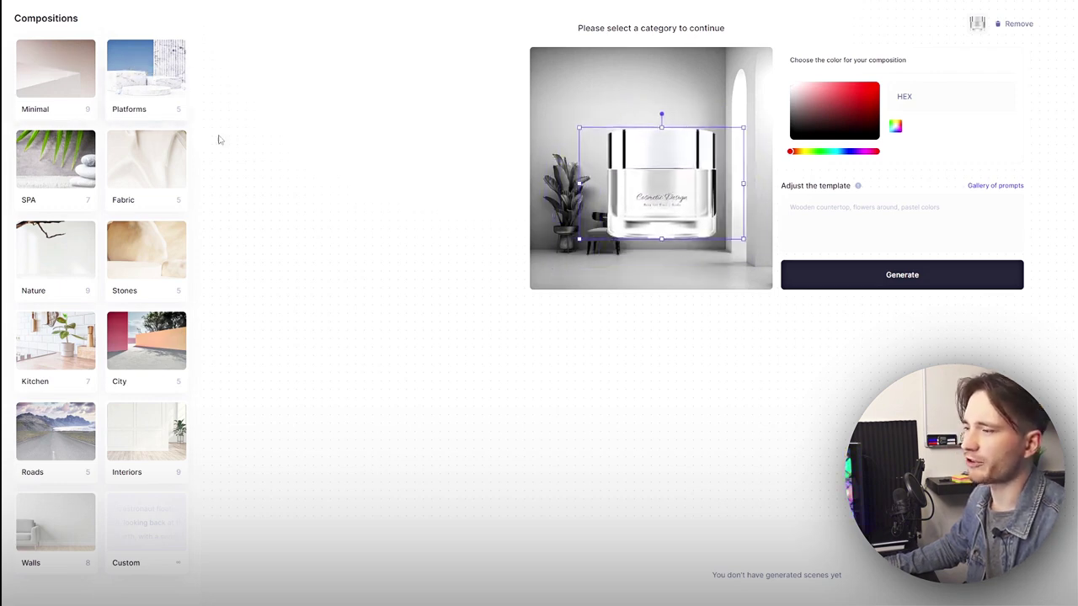
# Step: Apply the Platforms marble pedestal scene with plants and fit the jar onto the pedestal
pyautogui.click(141, 98)
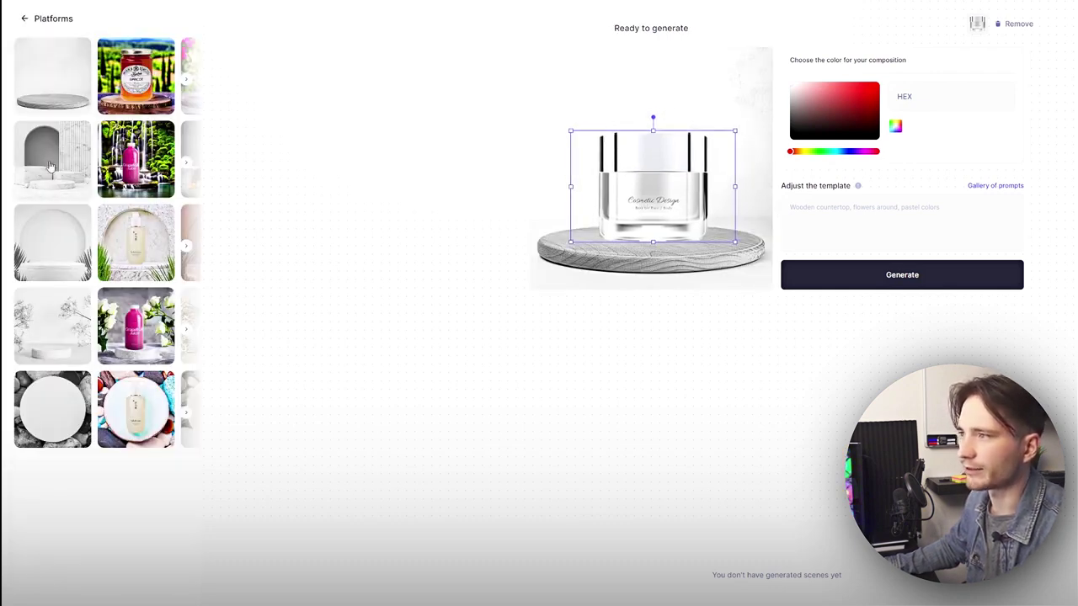
pyautogui.click(135, 238)
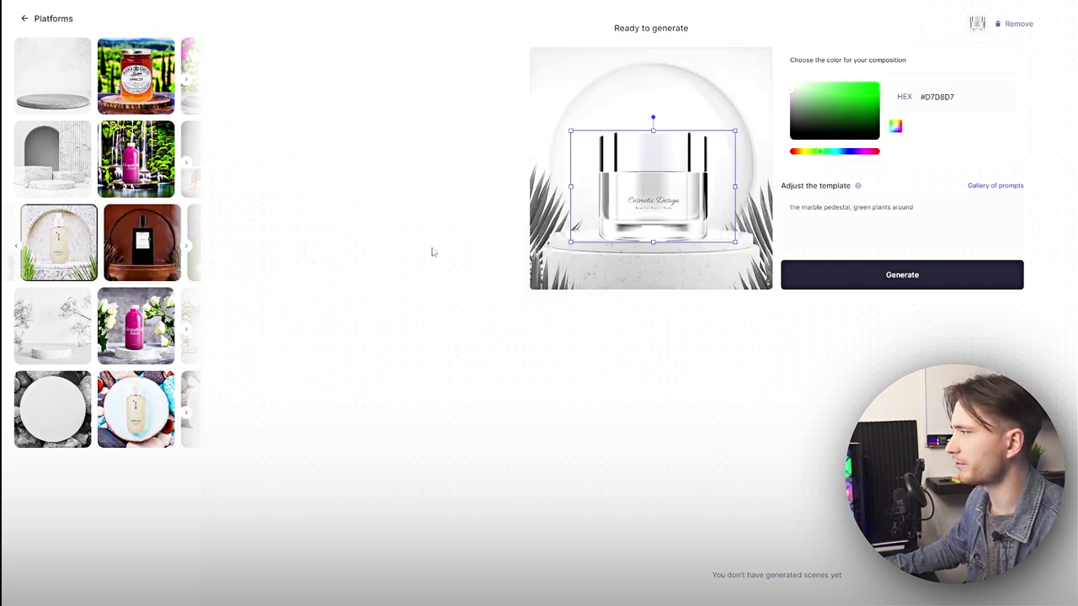
pyautogui.moveTo(627, 205); pyautogui.dragTo(666, 197)
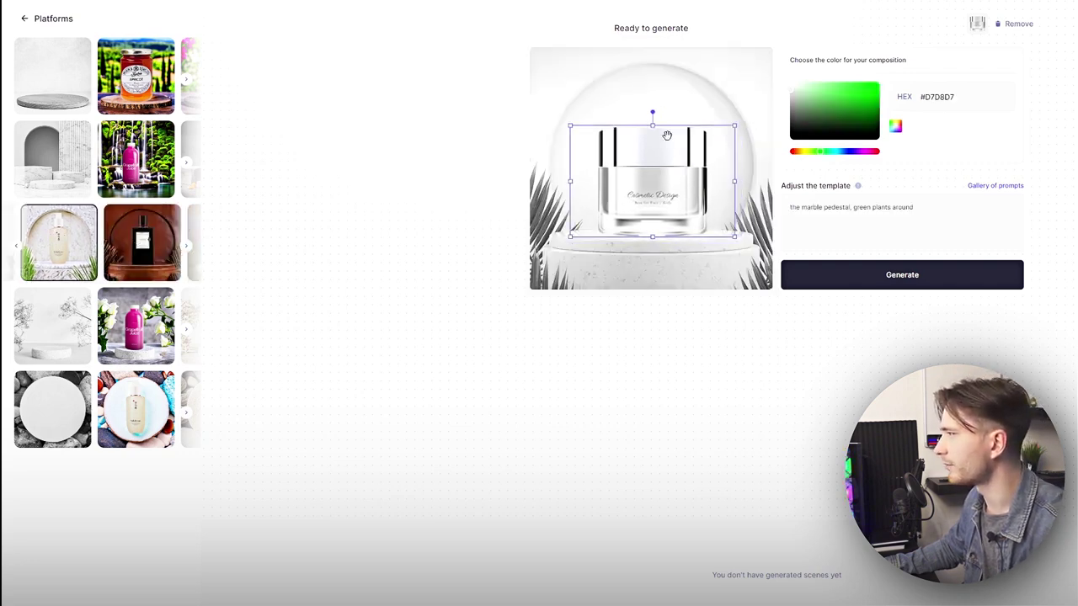
pyautogui.moveTo(653, 127); pyautogui.dragTo(654, 115)
pyautogui.moveTo(660, 156); pyautogui.dragTo(662, 155)
# Step: Generate the four marble-pedestal scenes of the cosmetic jar with green plants
pyautogui.click(913, 280)
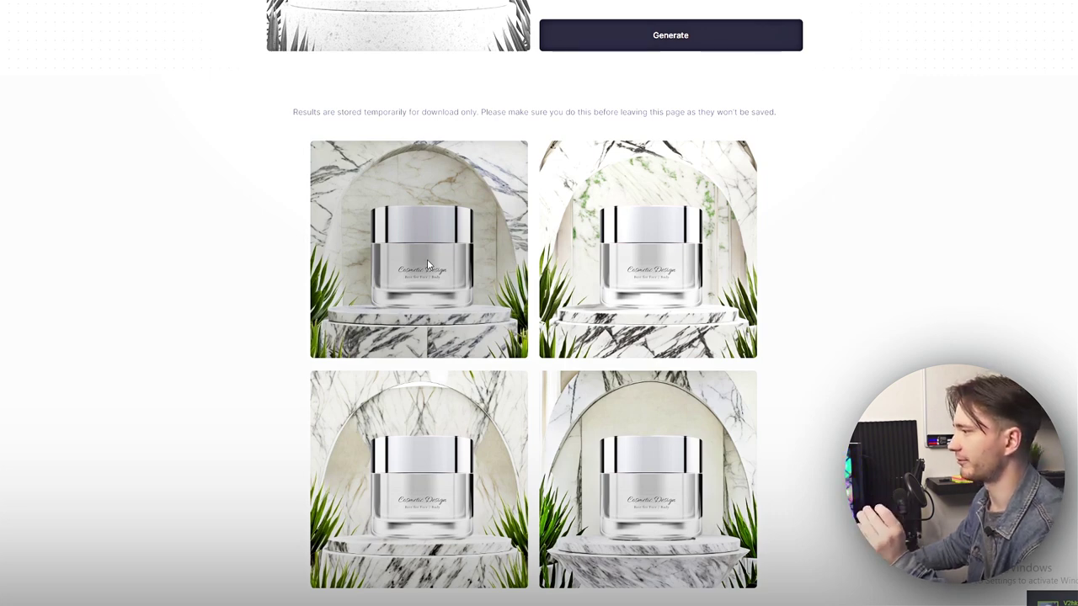
pyautogui.moveTo(364, 270)
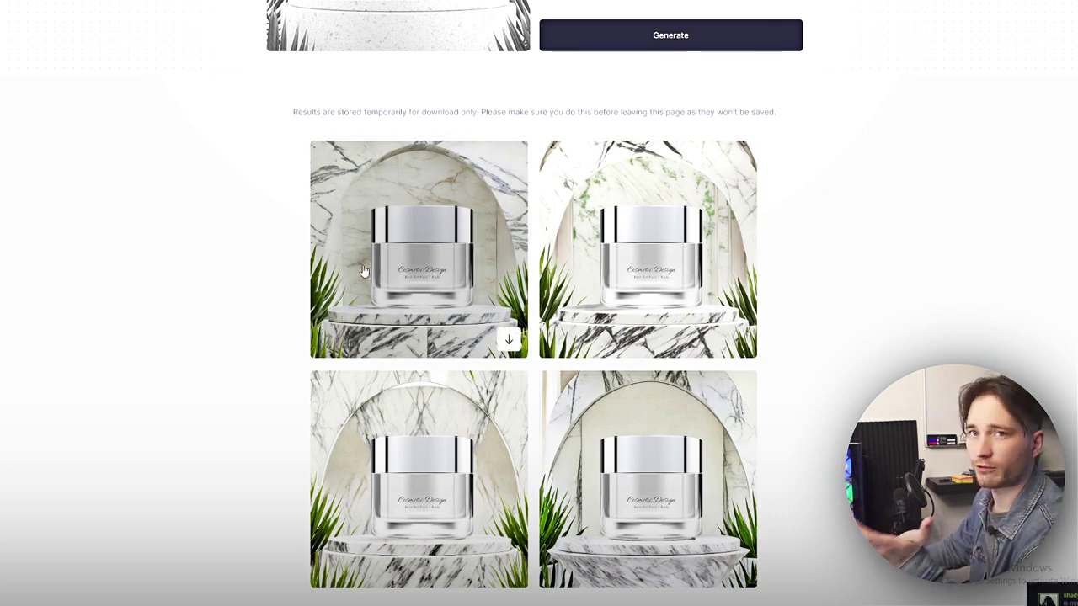